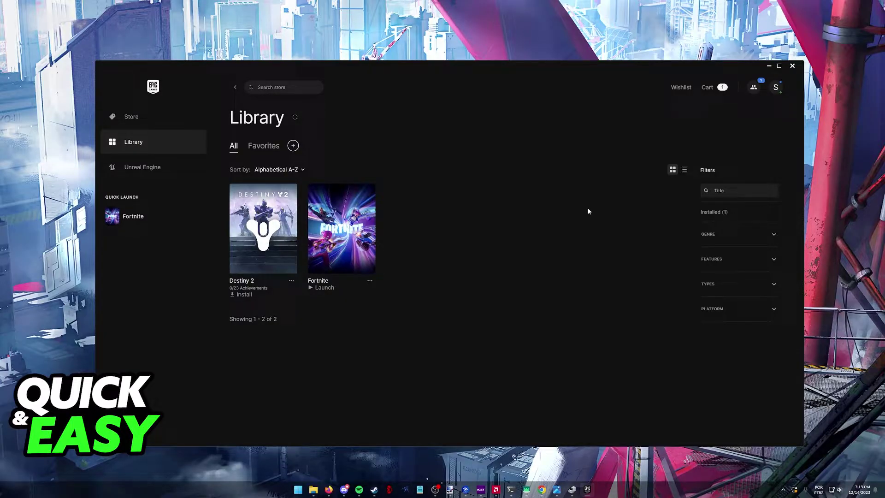
Verify Fortnite's game files via Manage, watch Downloads until done, then return to the Library.
click(370, 281)
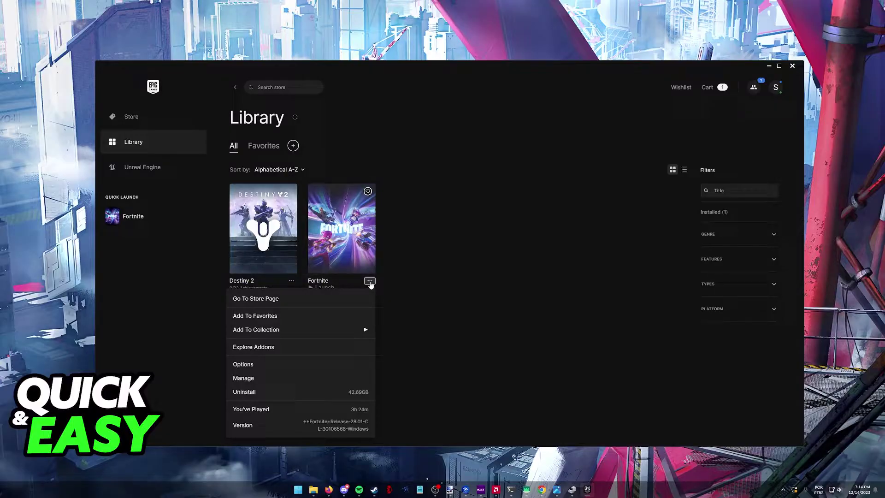
click(245, 378)
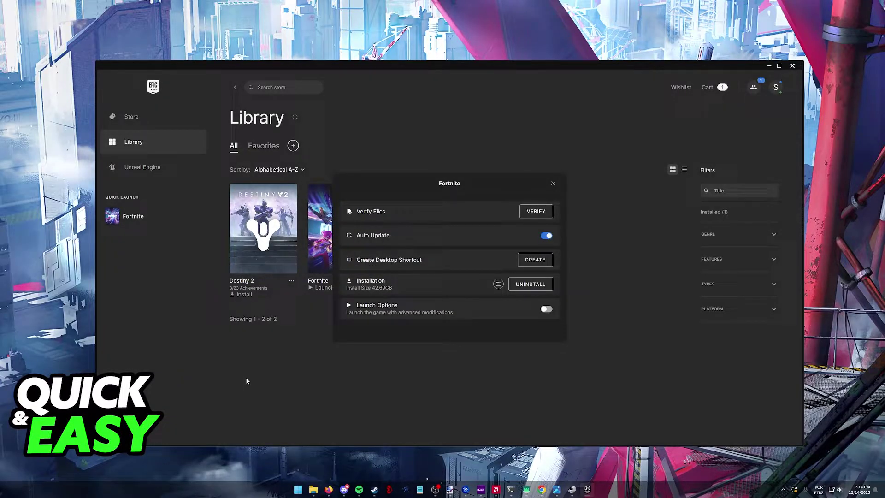
click(536, 211)
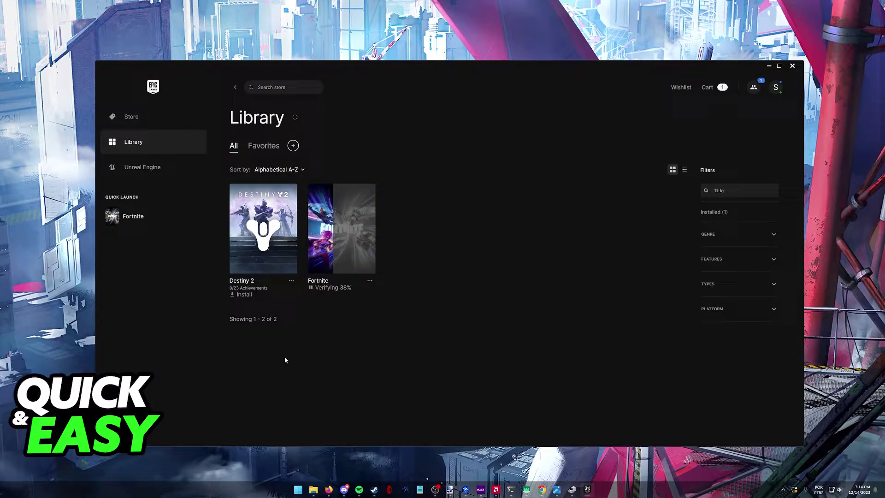
click(179, 426)
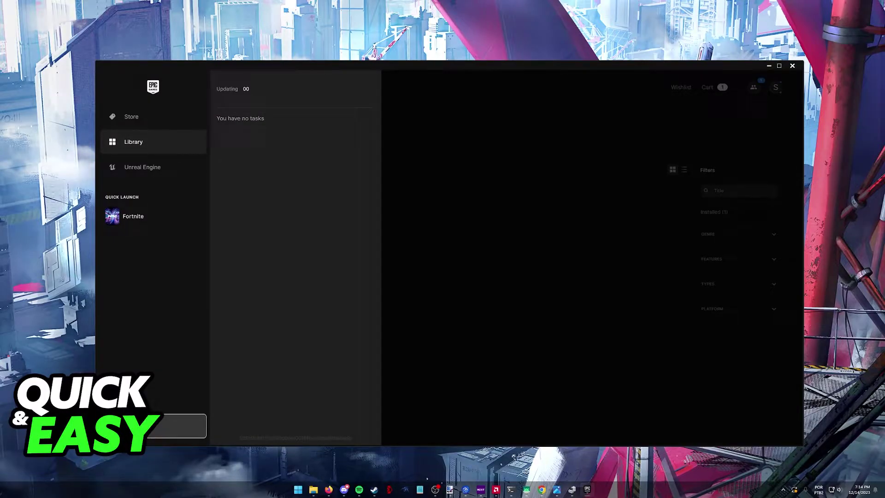
click(426, 293)
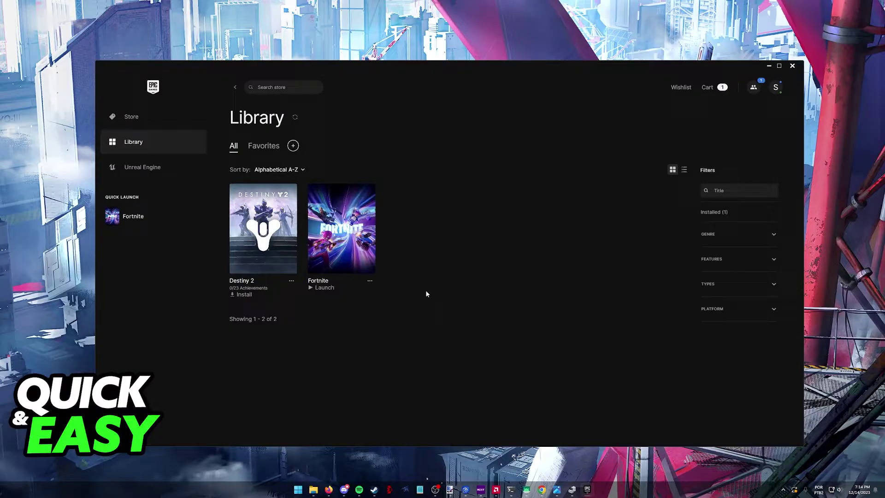
click(369, 281)
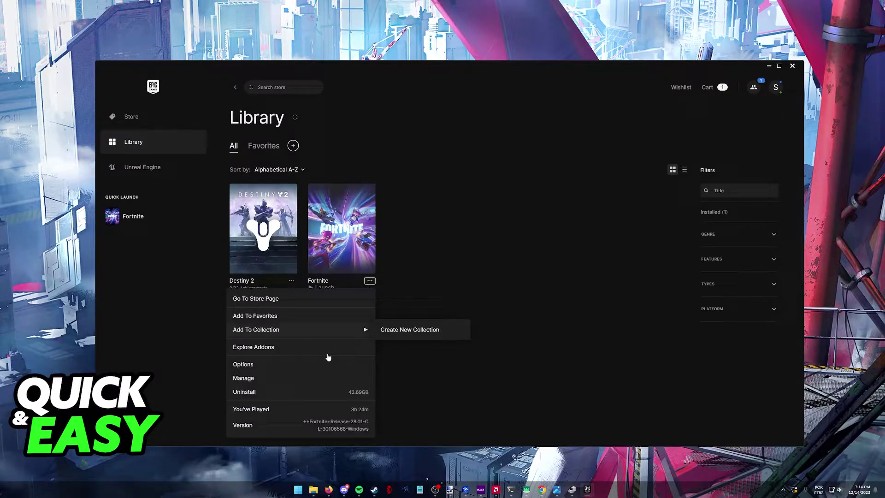
click(273, 378)
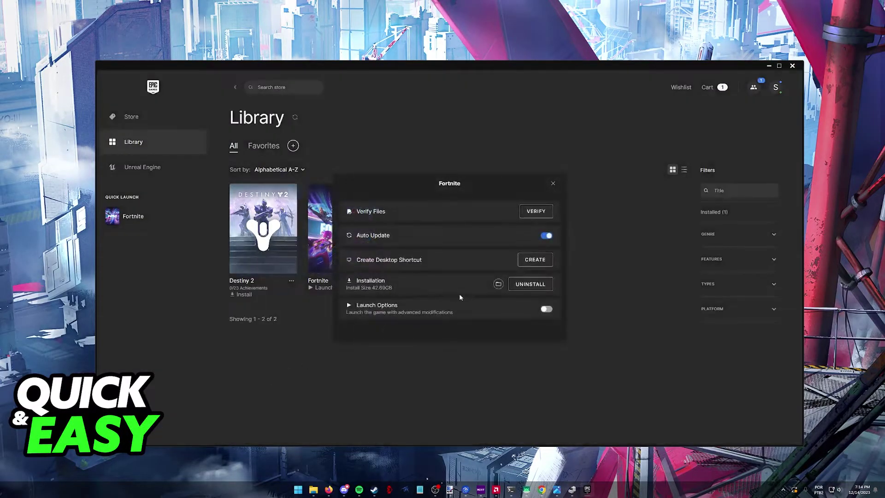
click(553, 184)
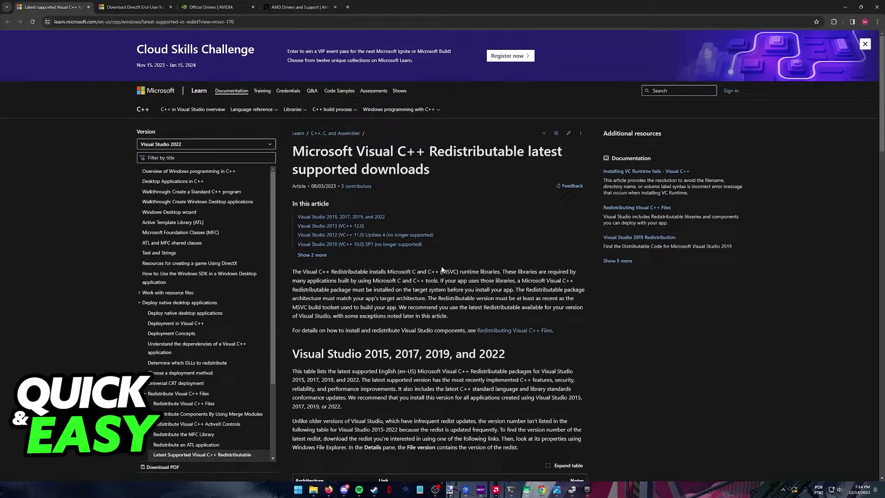
Reload the Visual C++ Redistributable page and highlight the Visual Studio 2015–2022 heading.
drag(293, 152, 517, 152)
key(F5)
scroll(330, 242, down, 3)
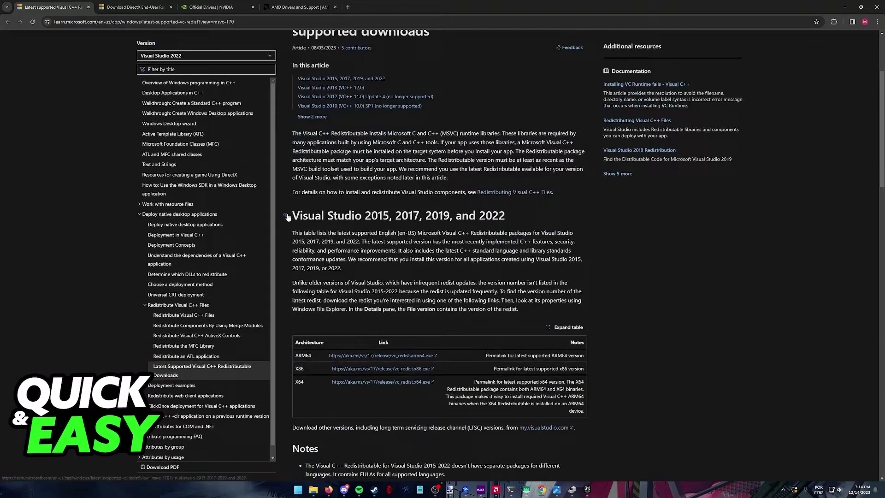
drag(292, 216, 513, 220)
click(514, 222)
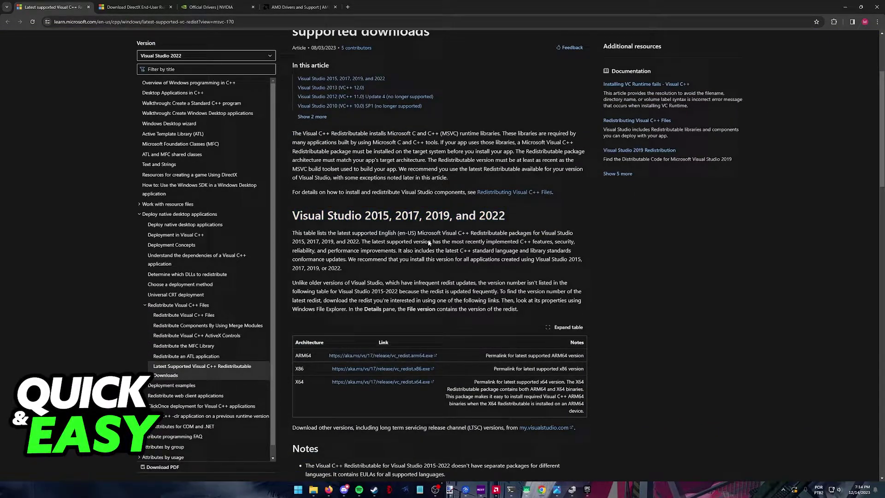
Highlight the X64 vc_redist download link, then move to the DirectX End-User Runtime page.
scroll(430, 230, down, 8)
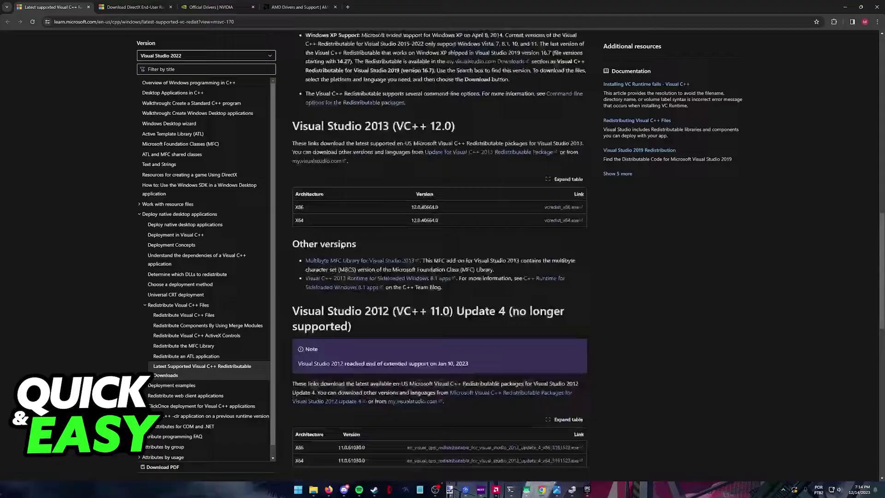
scroll(353, 201, up, 7)
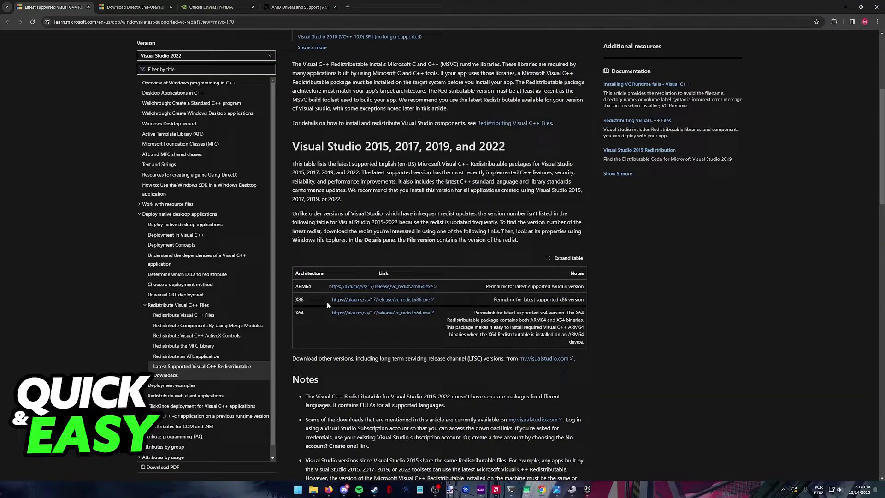
drag(294, 313, 444, 318)
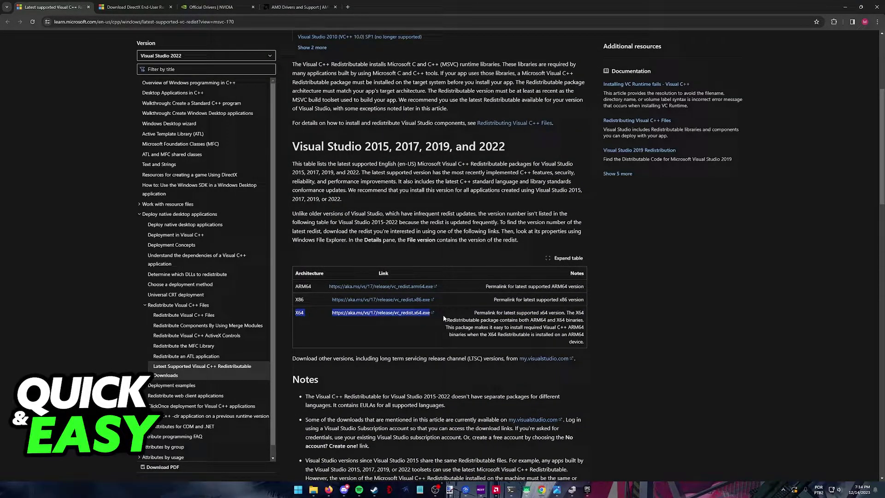
click(305, 299)
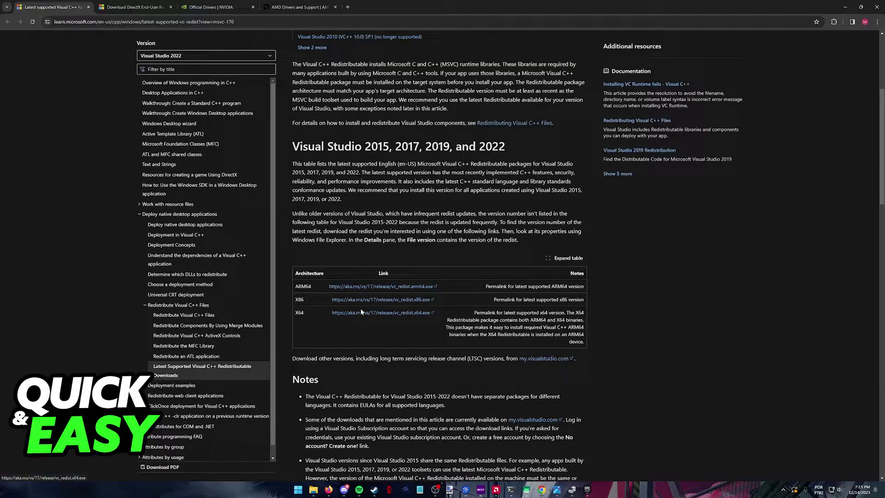
scroll(380, 173, up, 5)
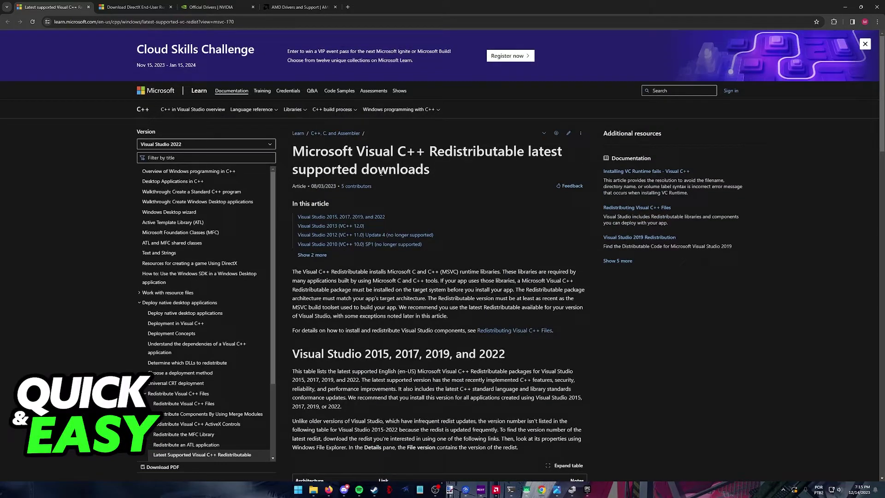
click(134, 6)
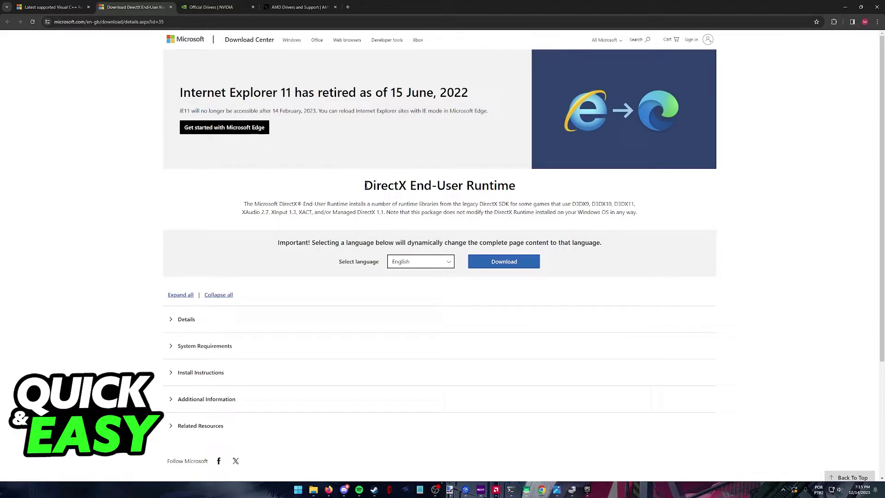
drag(365, 185, 509, 185)
click(509, 186)
scroll(430, 229, down, 3)
scroll(429, 263, up, 3)
Find the AMD Radeon RX 7900 XTX under Display adapters in Device Manager.
click(573, 489)
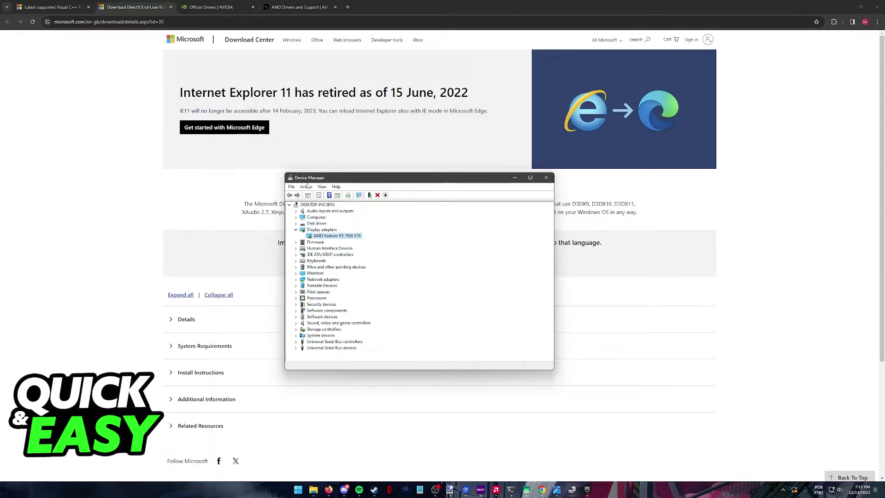
click(317, 230)
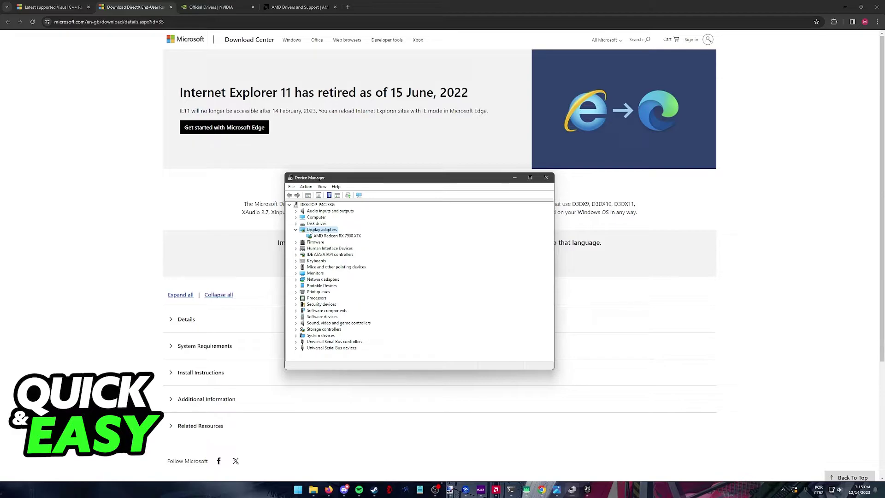
click(339, 237)
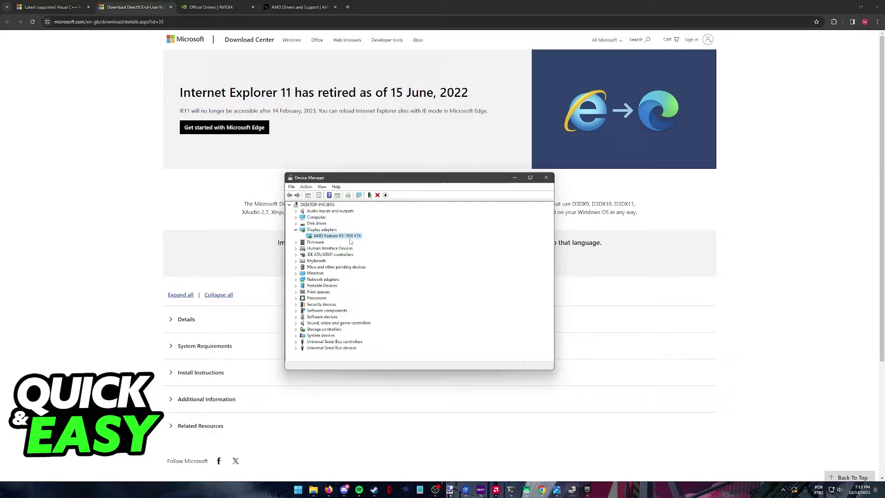
right_click(346, 237)
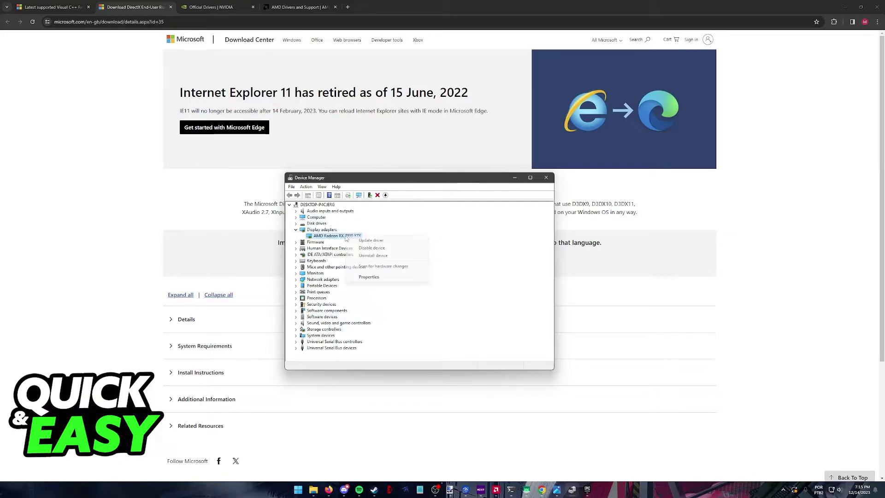
right_click(335, 237)
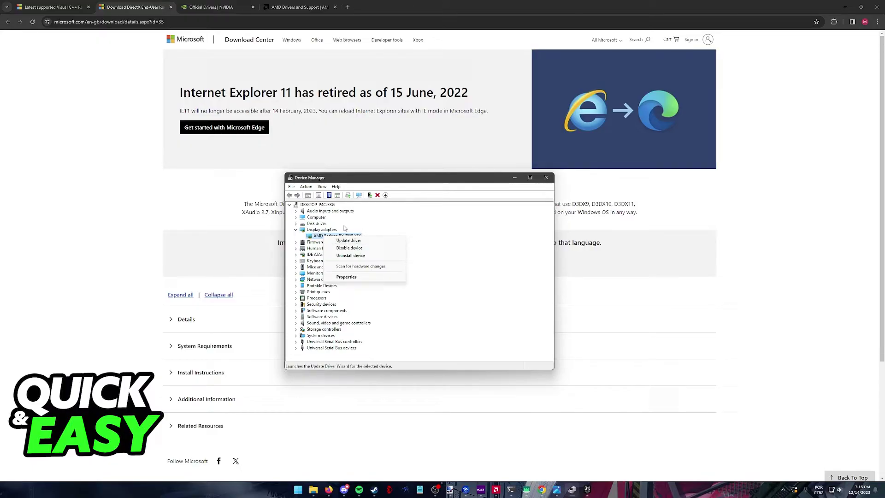
click(357, 239)
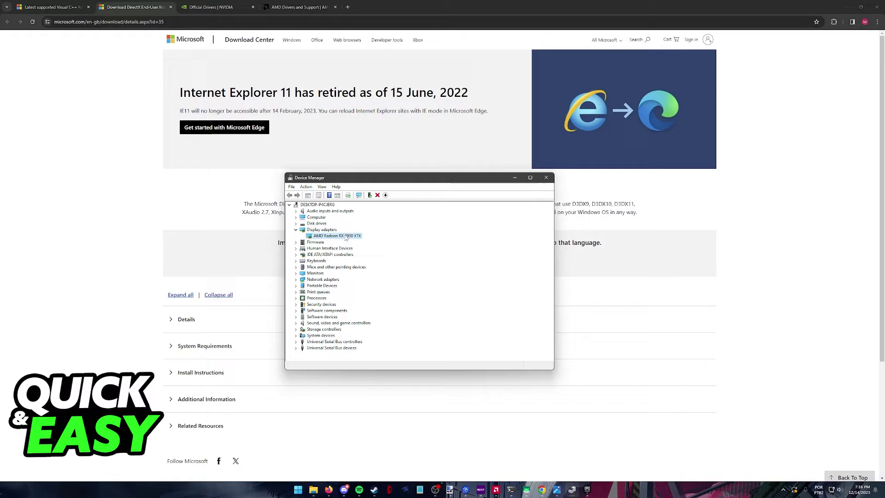
On the NVIDIA driver download page, set the product series to GeForce RTX 40 Series.
click(227, 5)
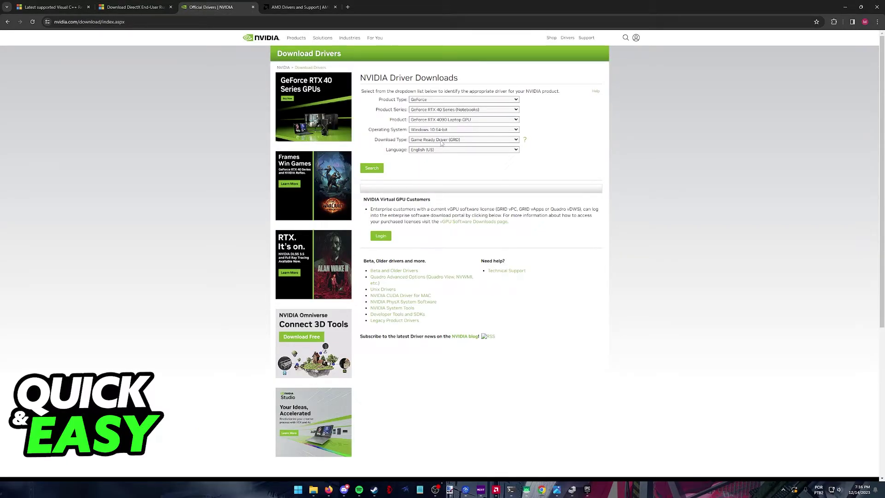
click(454, 119)
click(455, 123)
click(455, 110)
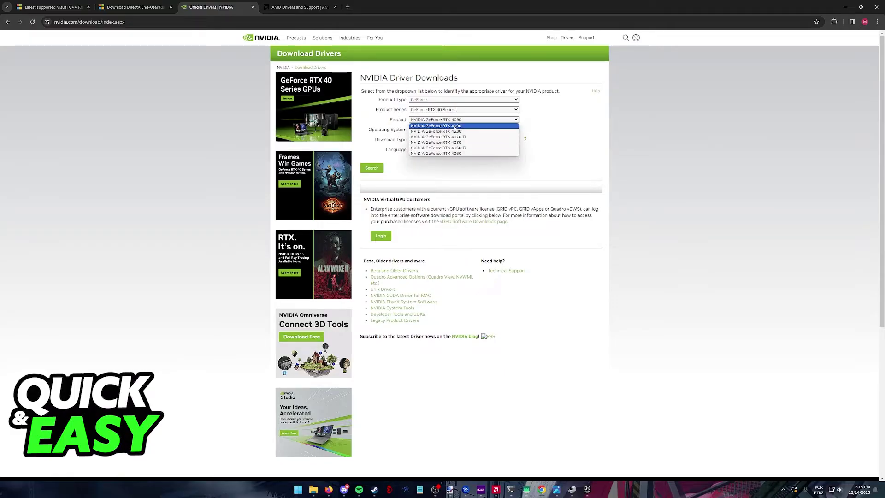
click(456, 118)
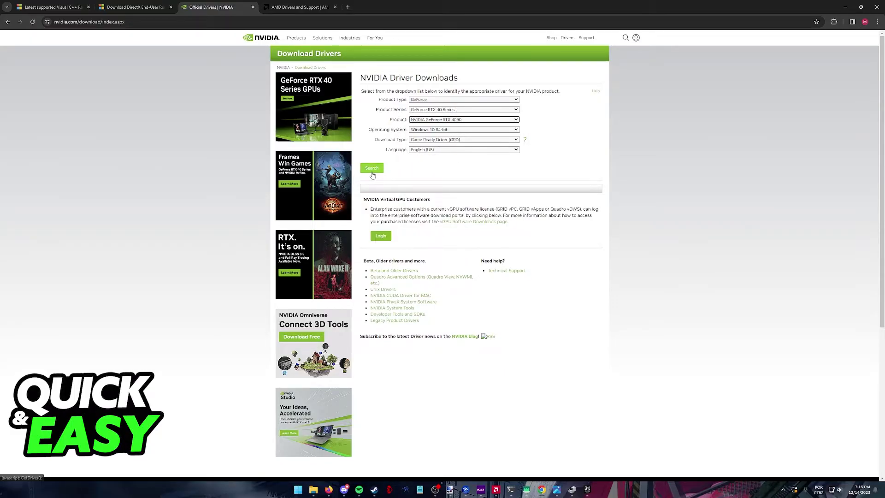
Pick Graphics, Radeon RX 7000 Series, RX 7900 Series and RX 7900 XTX in AMD's product selector.
click(287, 3)
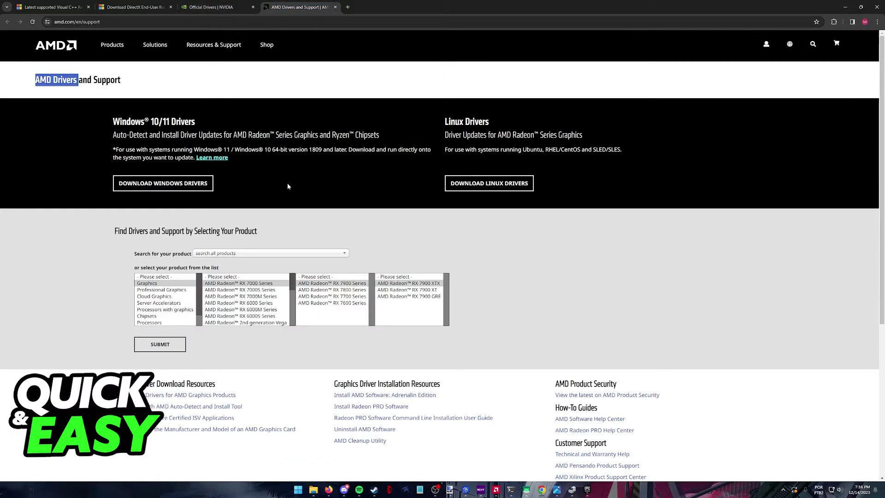
click(290, 186)
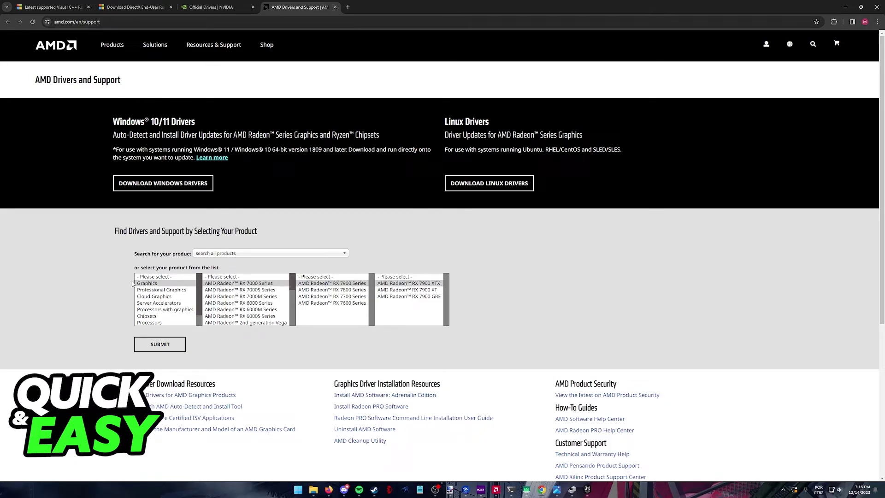
click(149, 283)
click(245, 284)
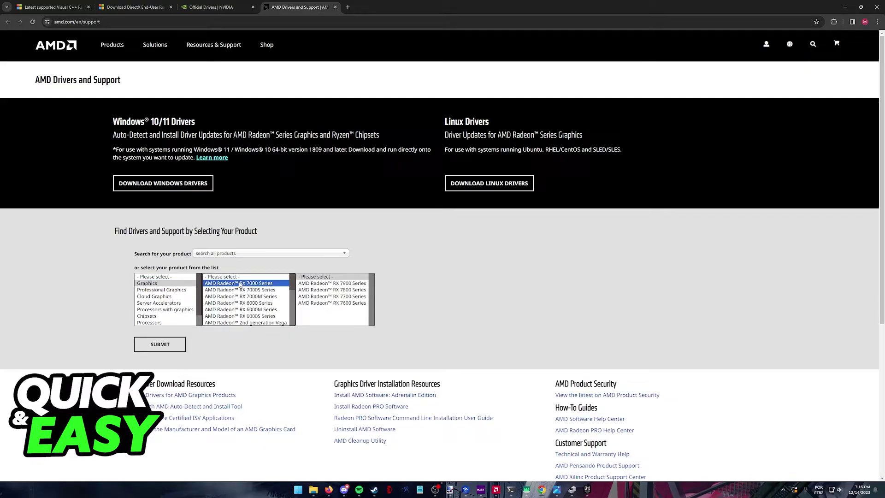
click(336, 285)
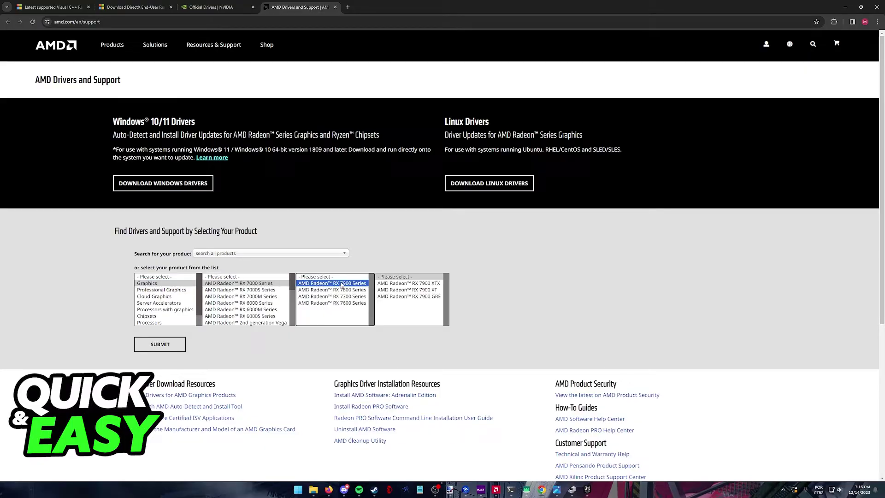
click(411, 284)
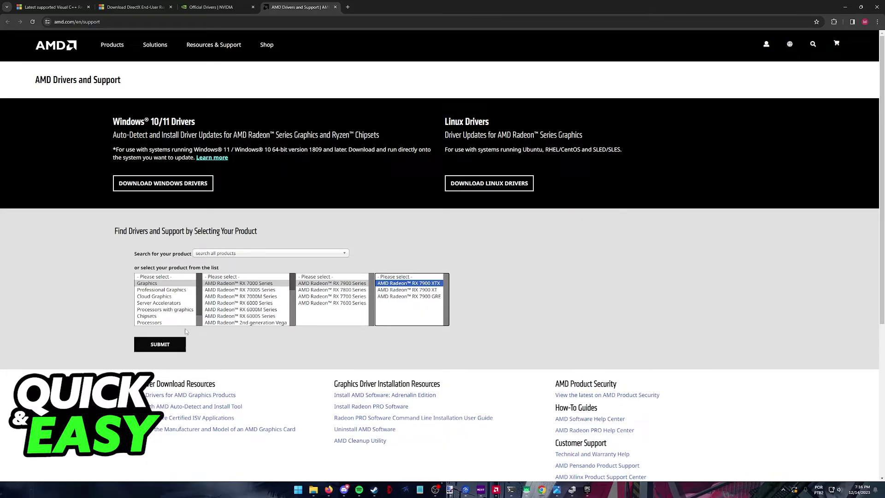
Cycle through the Visual C++ and DirectX tabs, ending back on the AMD page.
key(ctrl+1)
key(ctrl+2)
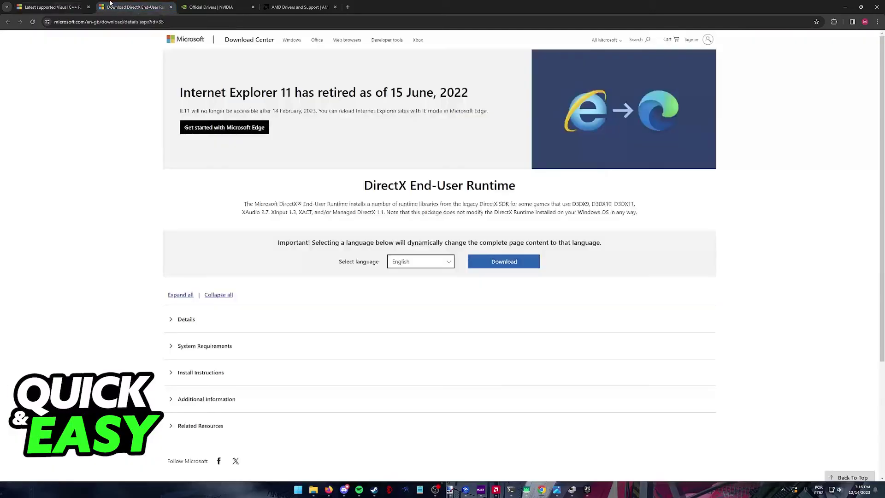
key(ctrl+4)
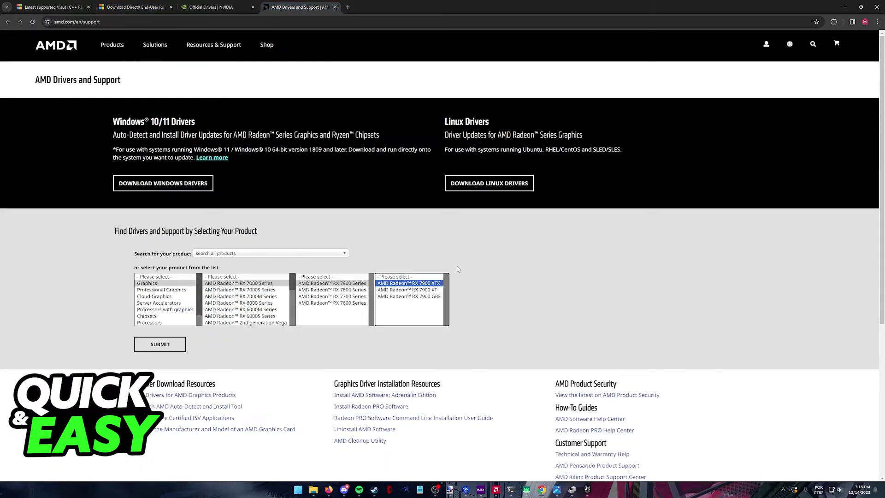